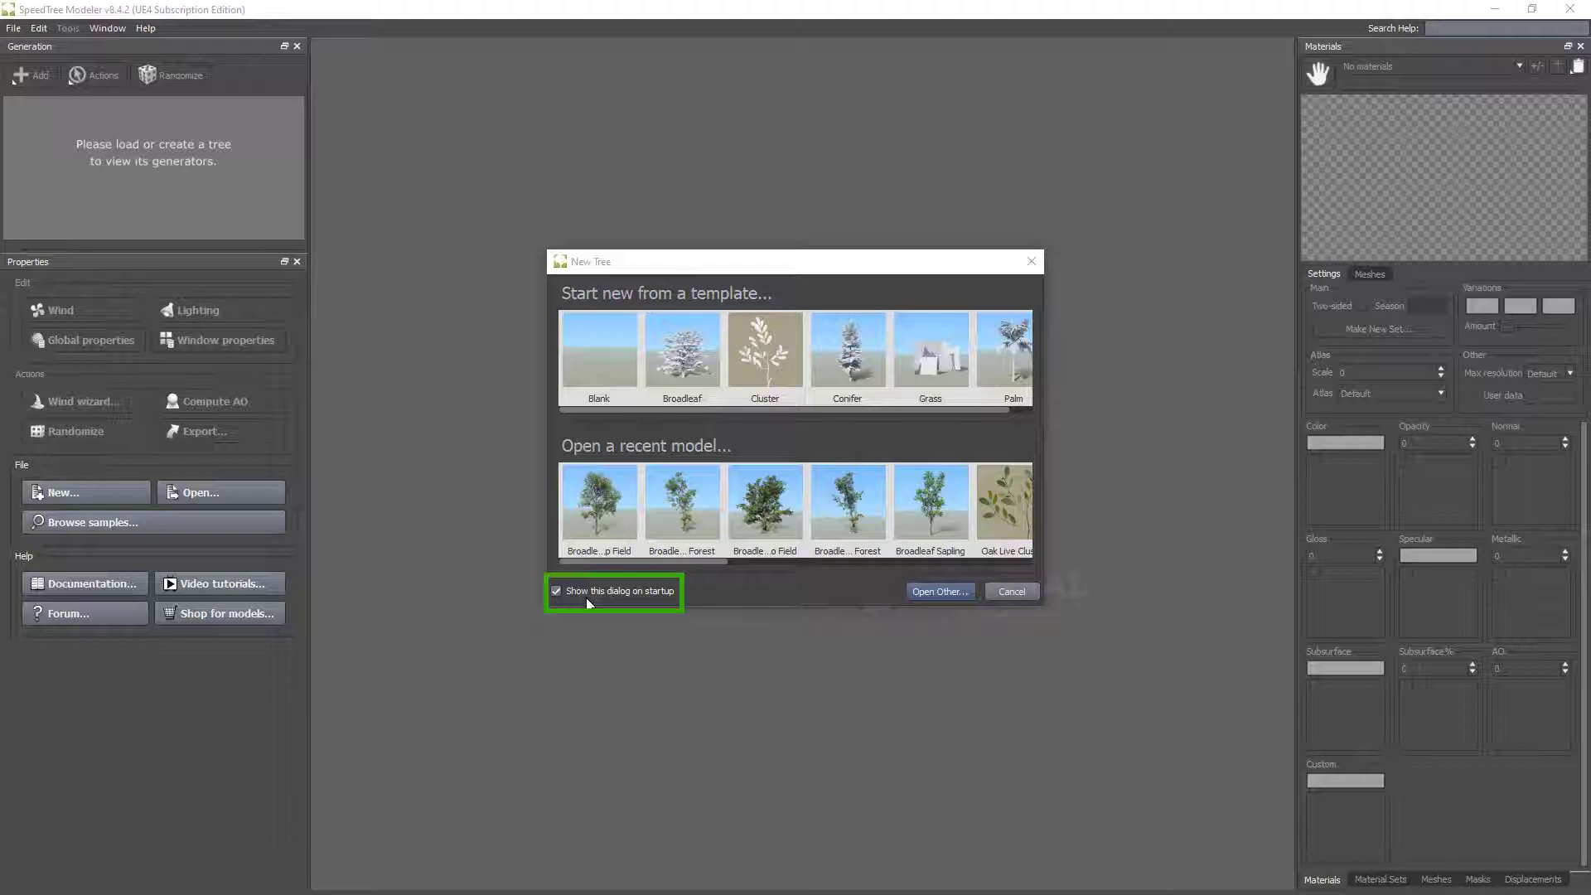
Step: Leave 'Show this dialog on startup' enabled and browse the sample model files via Open Other...
click(555, 593)
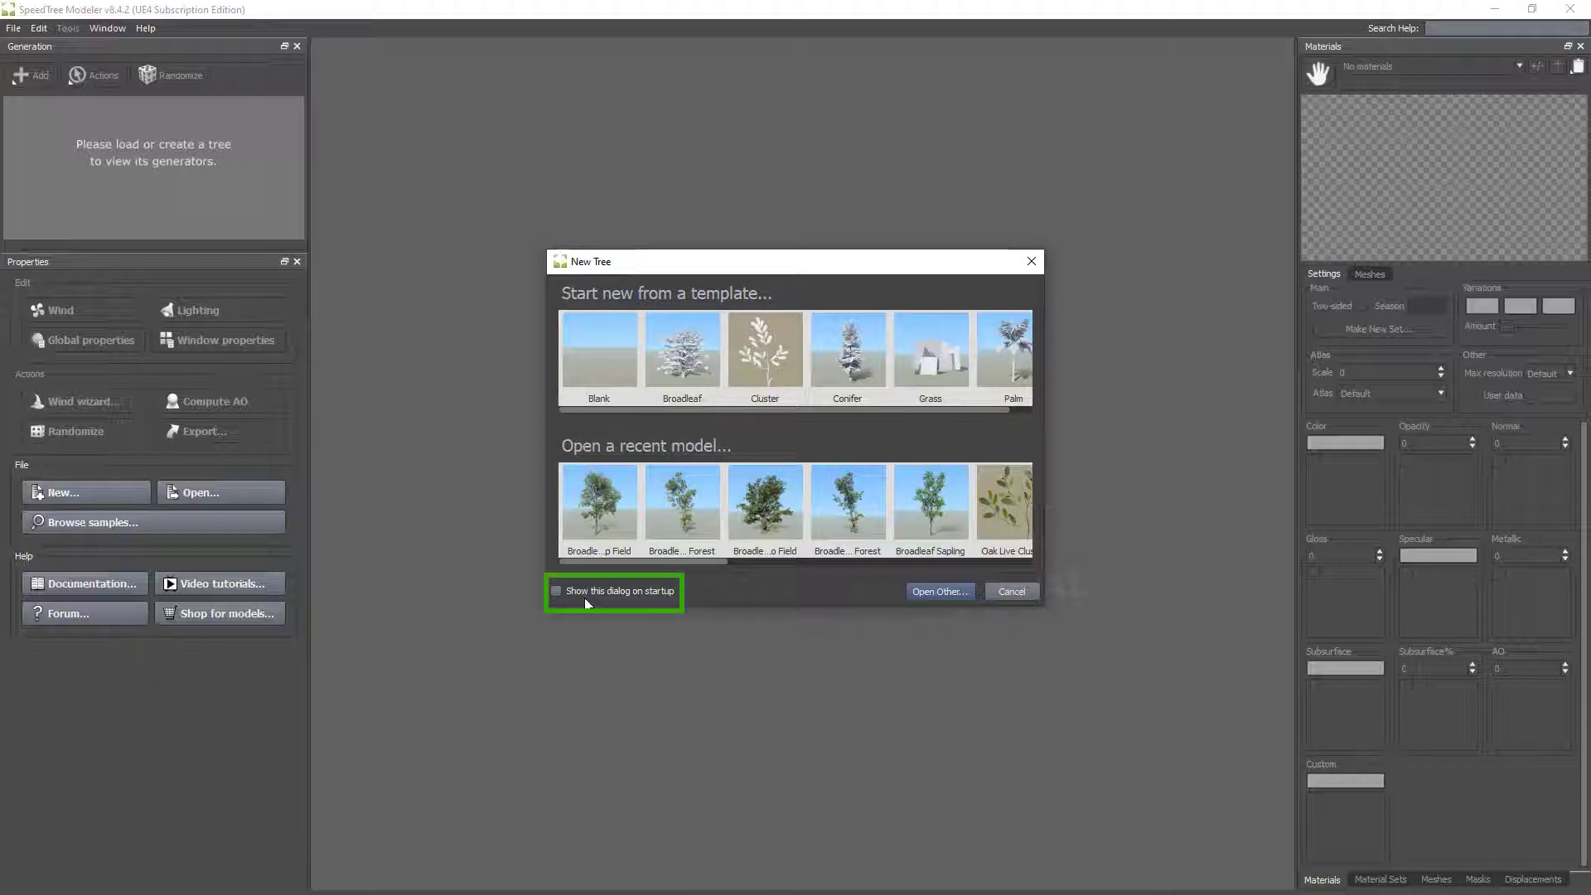
click(584, 597)
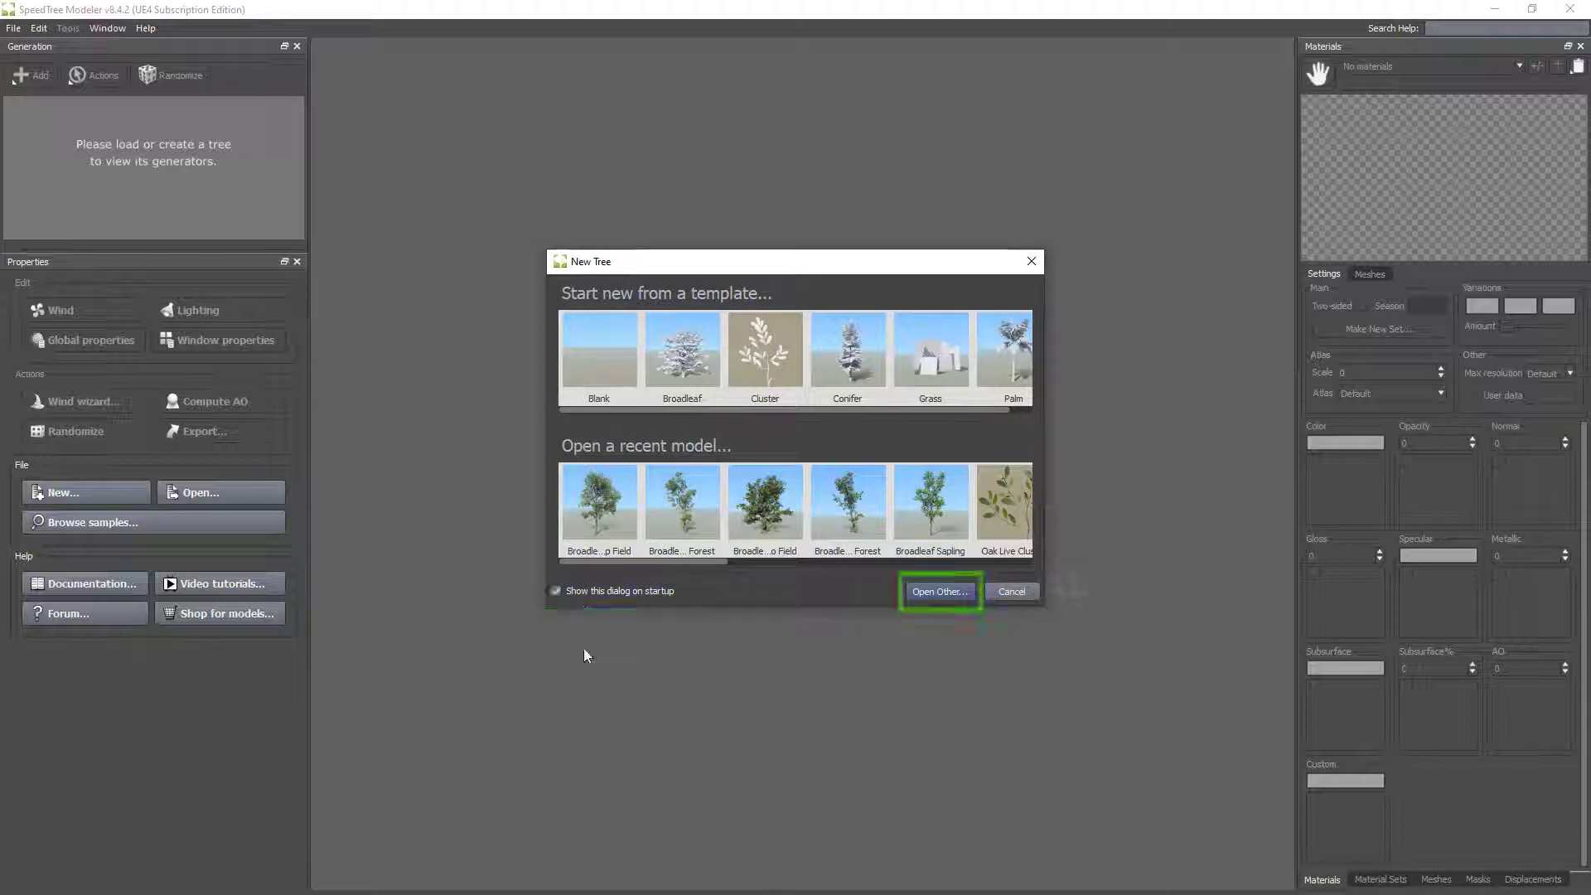
click(943, 592)
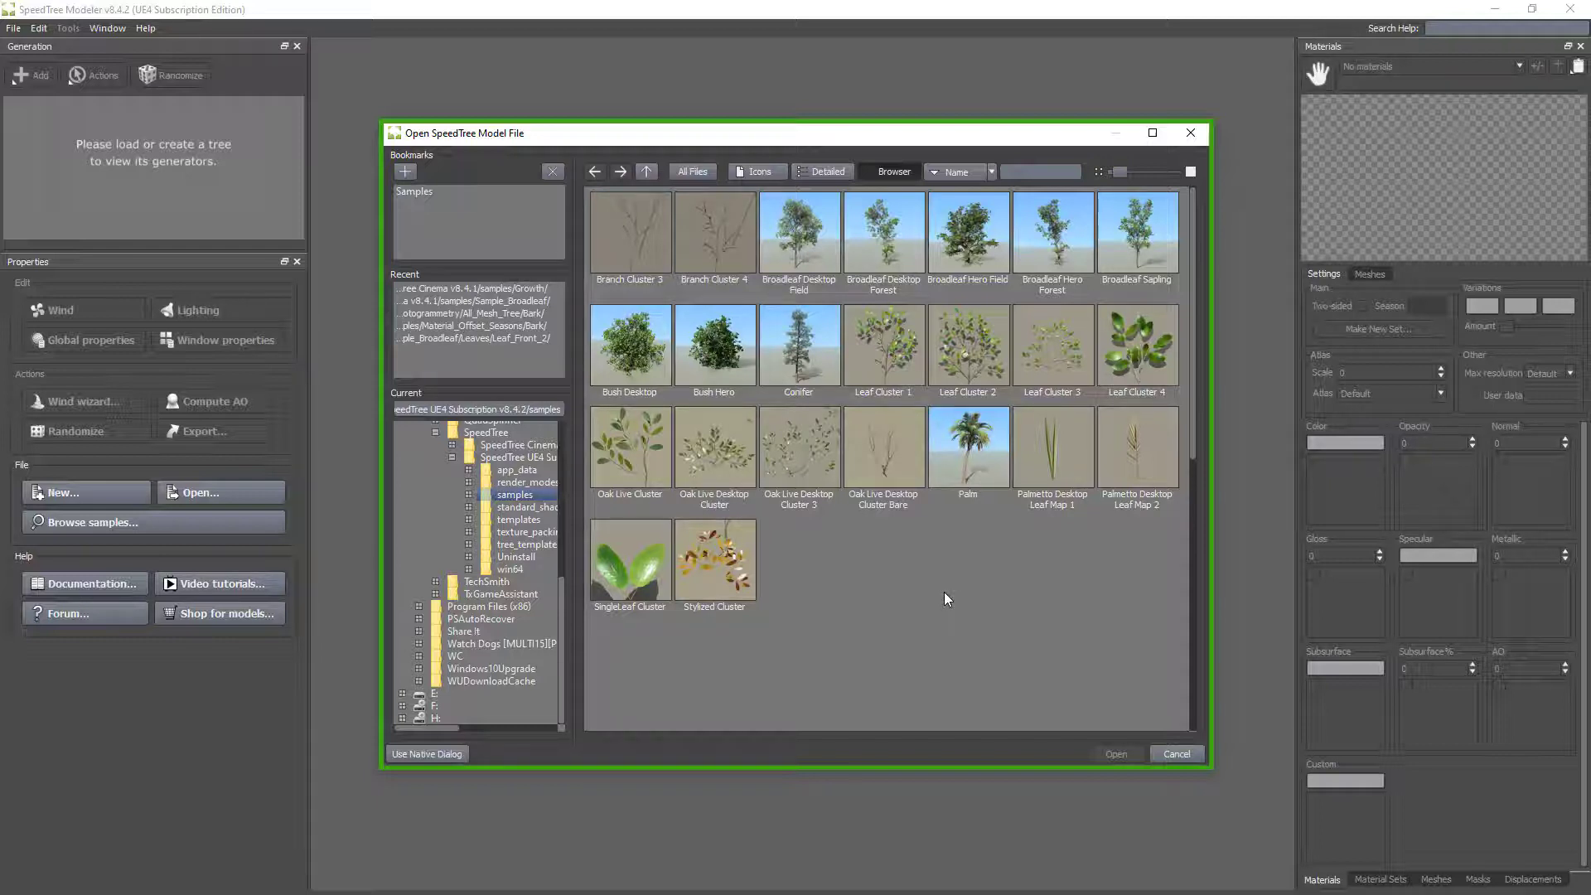
Step: Close the file browser and reopen the New Tree dialog from File > New
key(Escape)
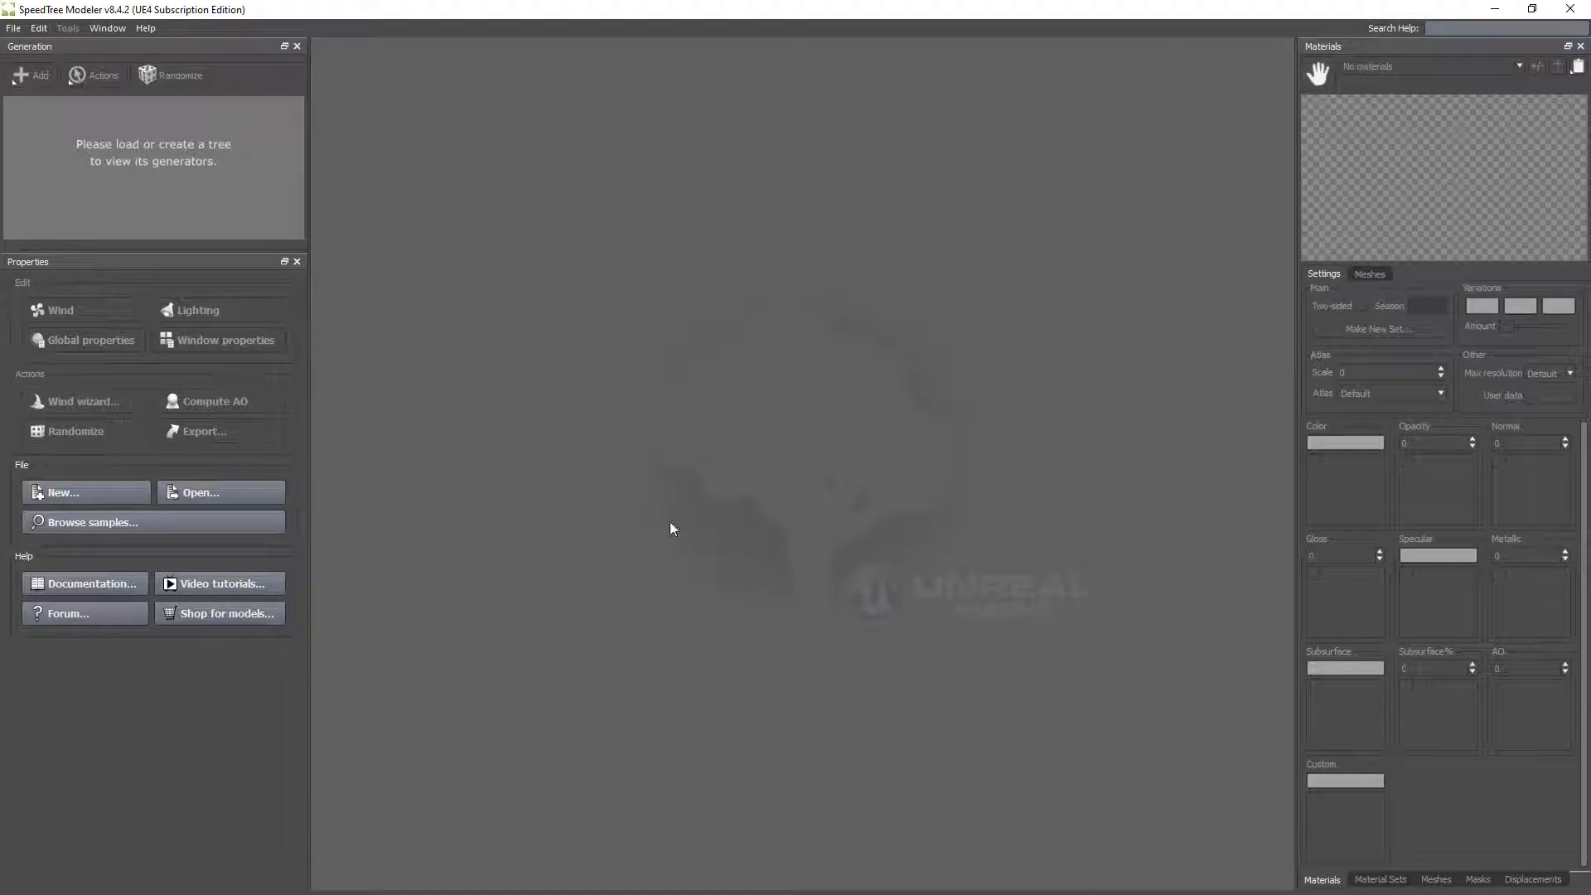
click(14, 29)
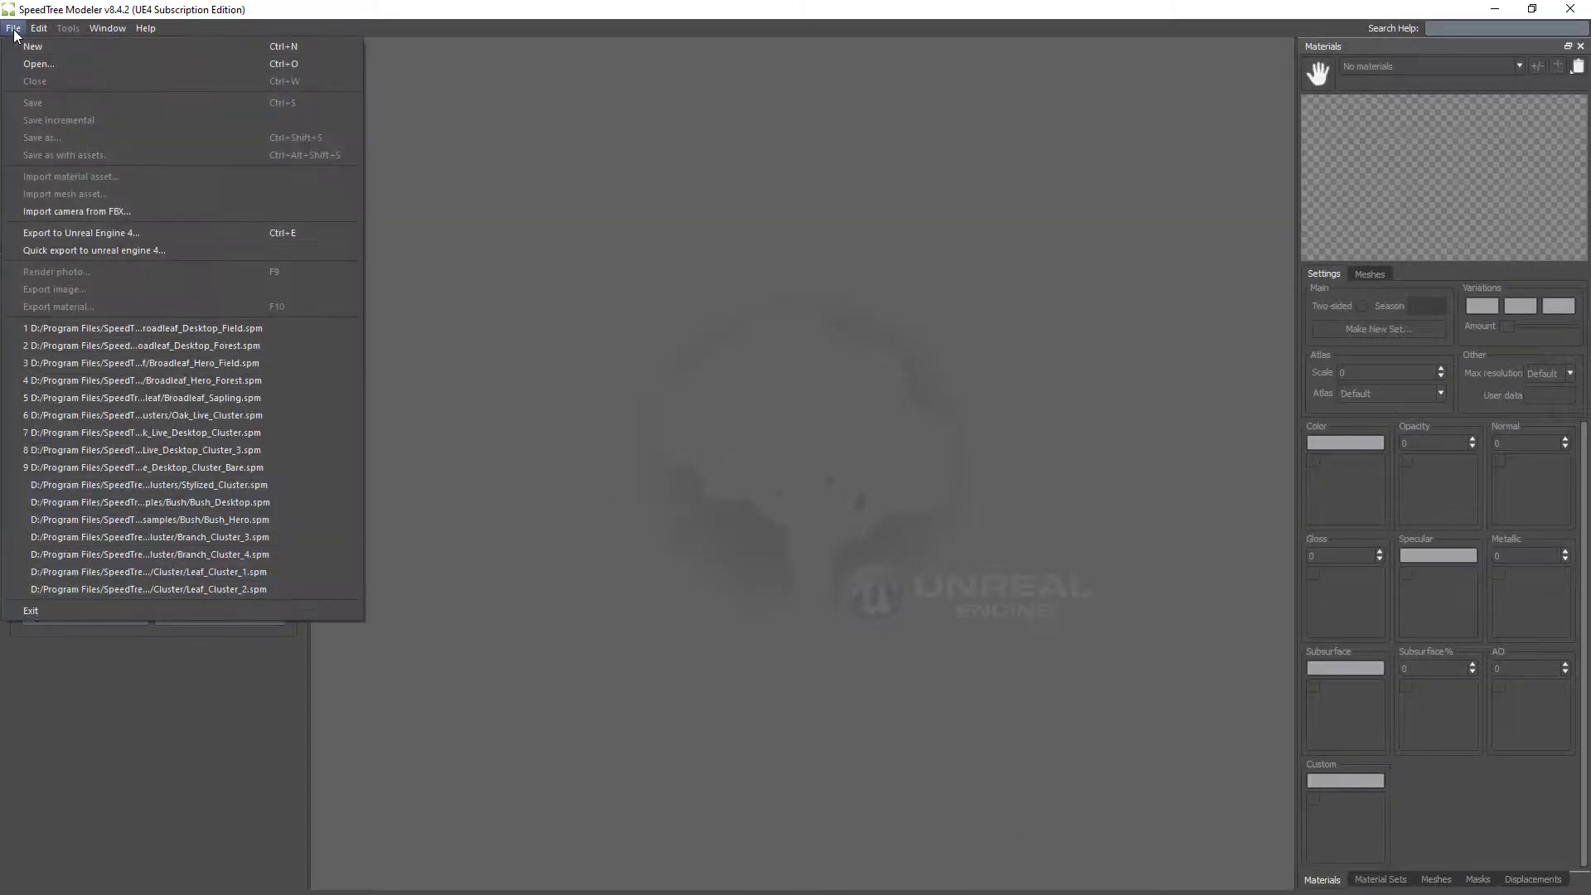
click(21, 46)
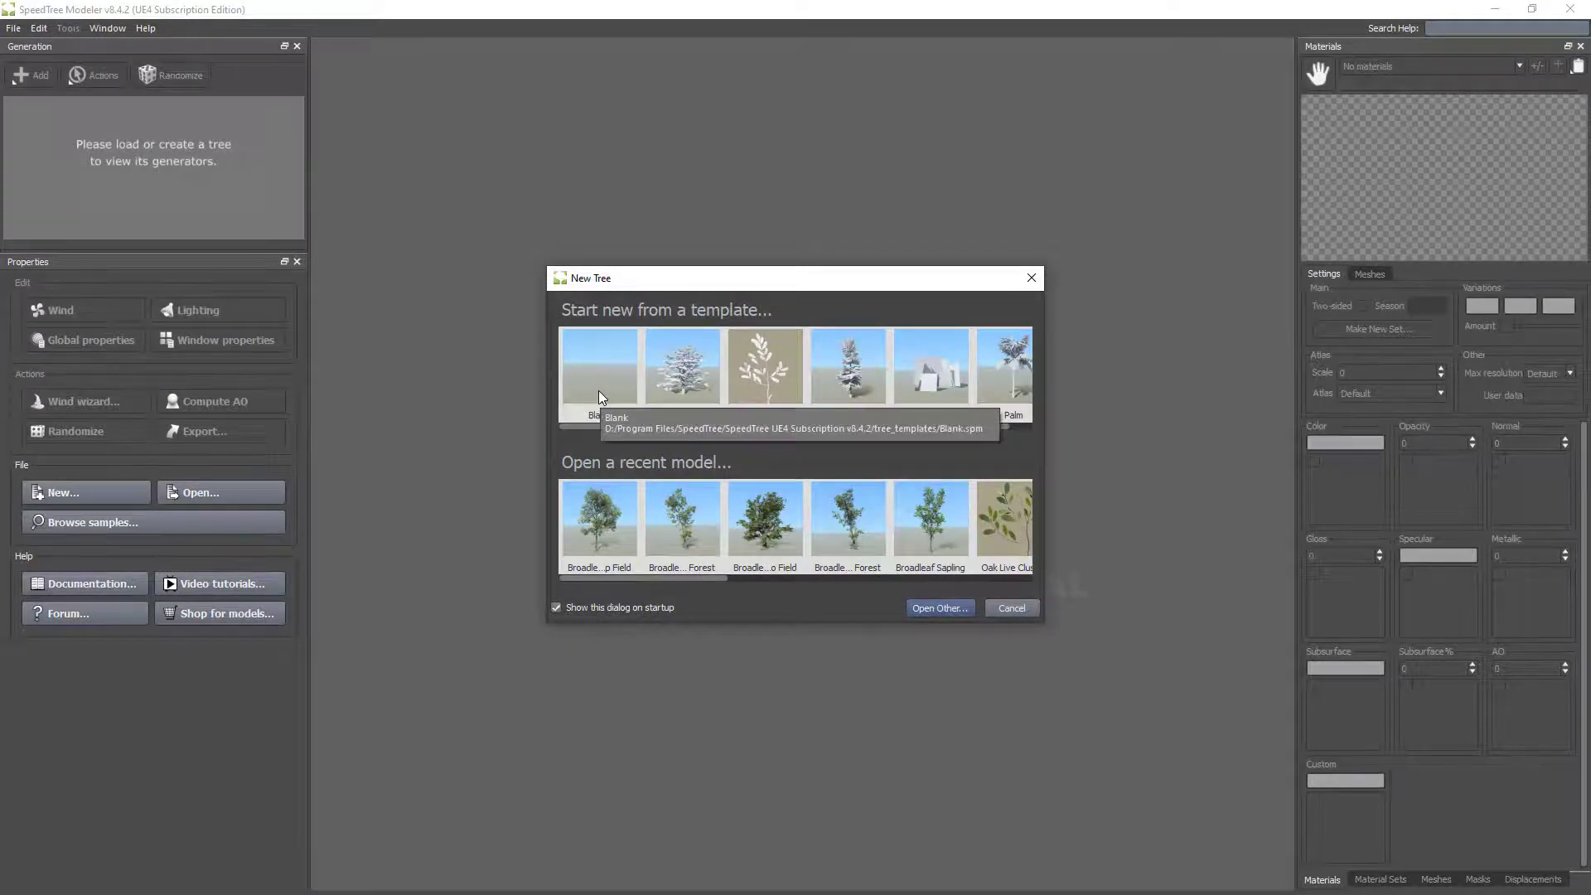
Step: Create a new tree from the Blank template and focus the 3D viewport
double_click(598, 390)
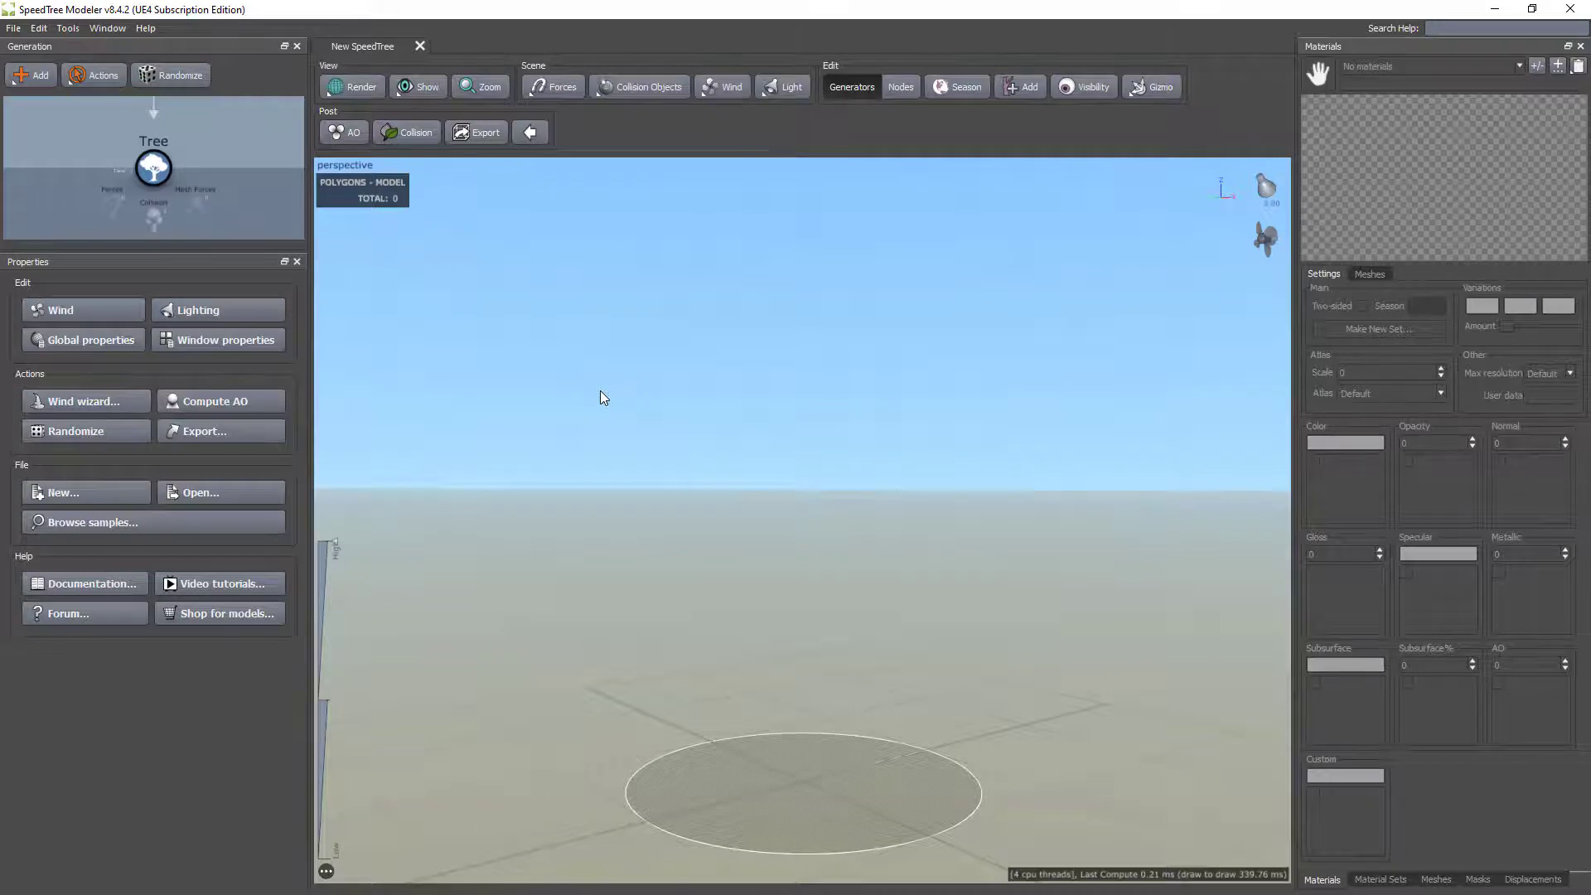
click(600, 390)
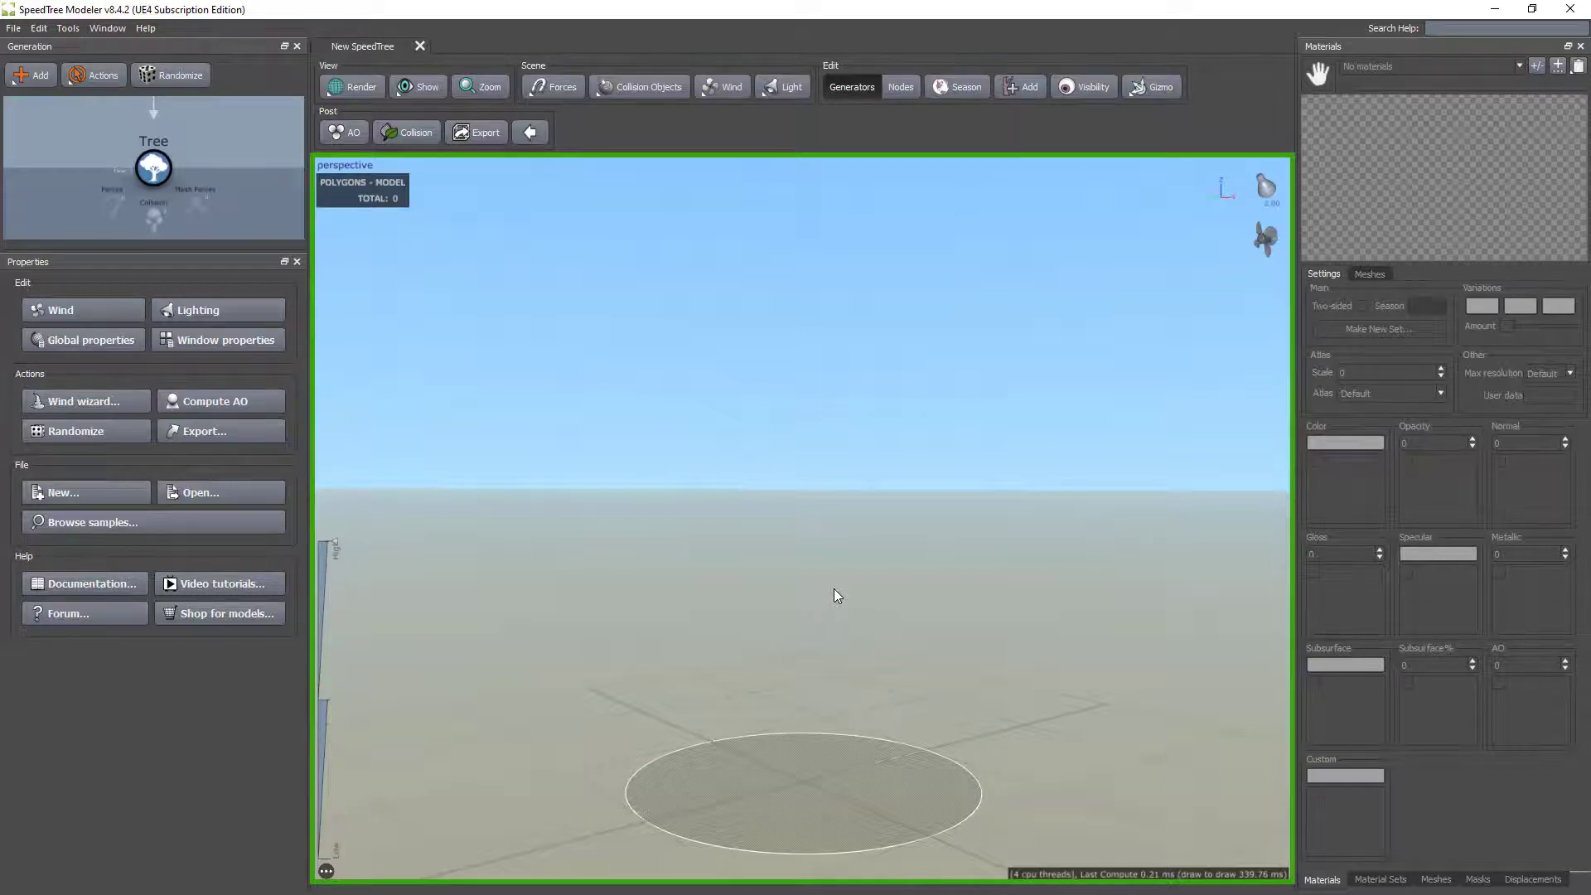
Step: Zoom and orbit the camera to a higher, rotated view above the ground disc
scroll(827, 720, down, 2)
scroll(826, 720, up, 2)
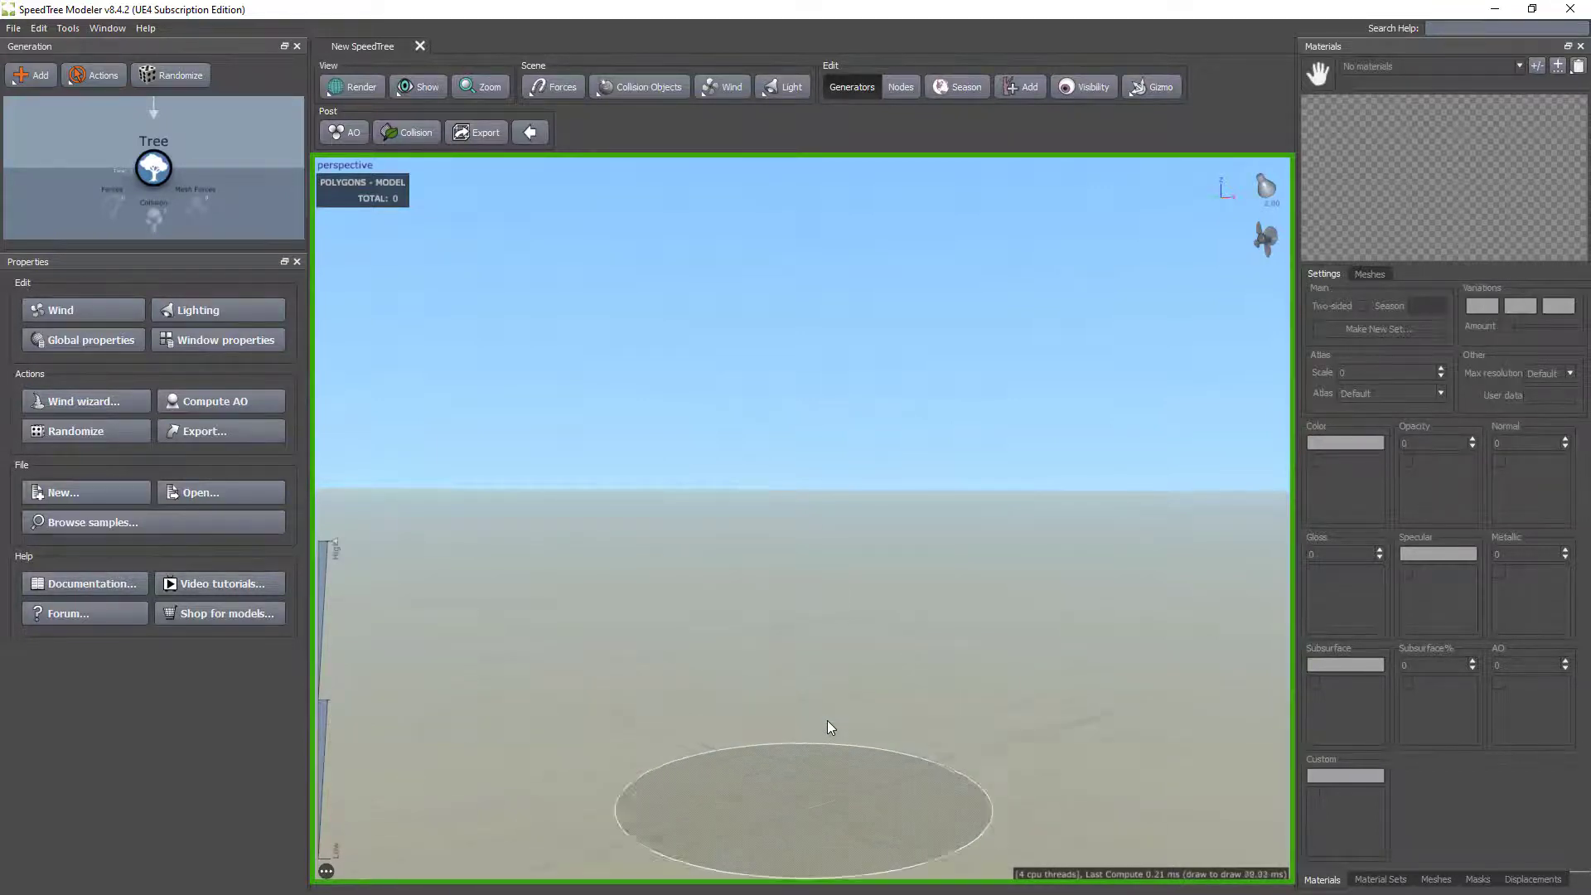
scroll(827, 719, down, 2)
scroll(827, 720, up, 3)
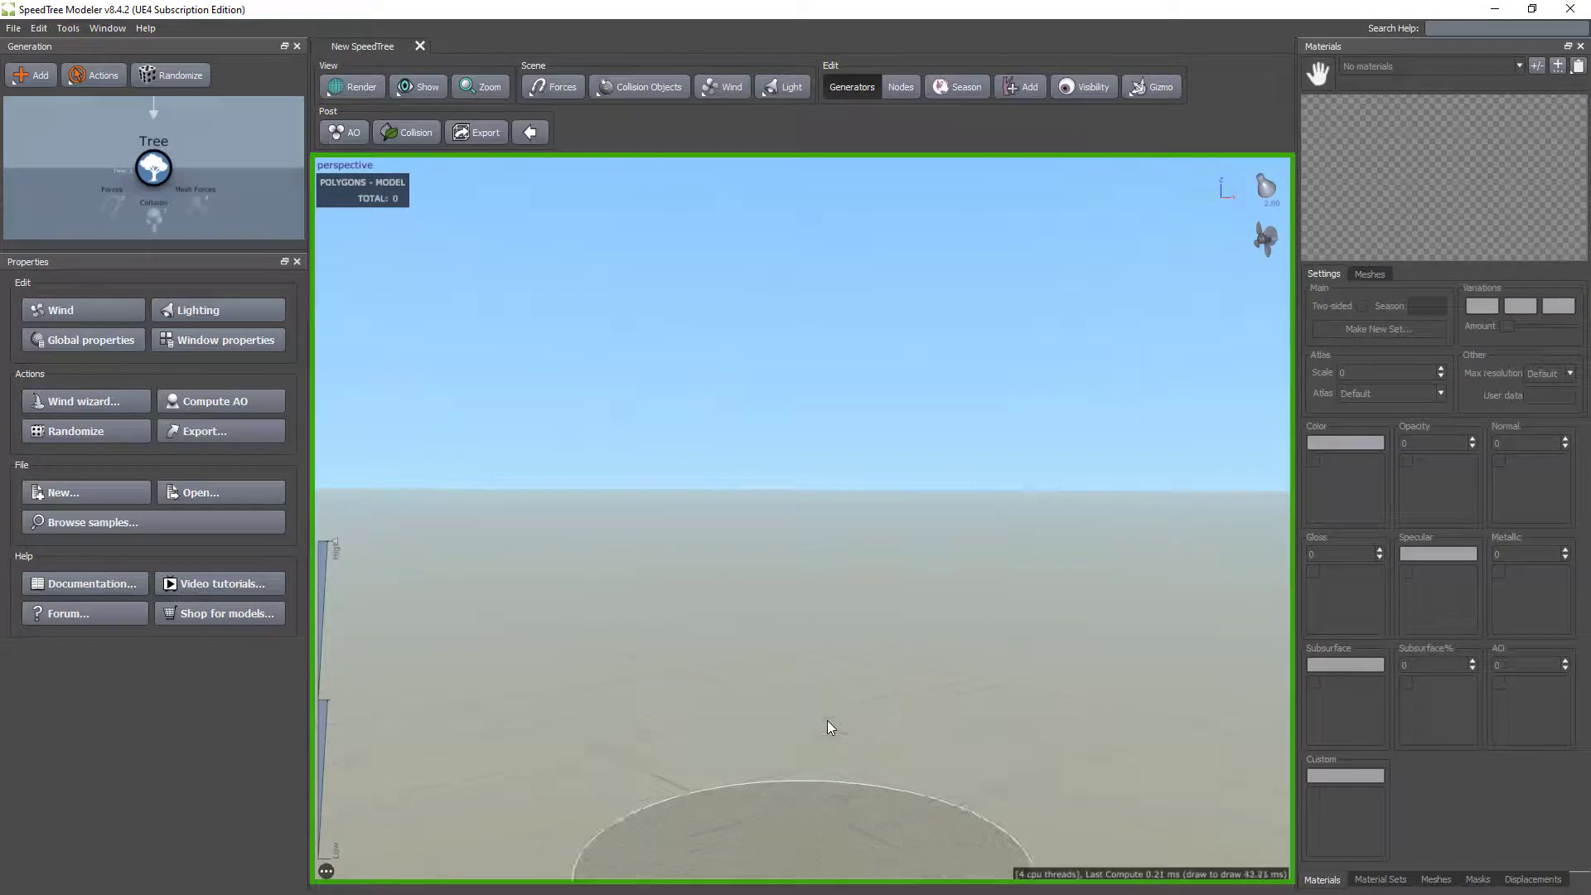
scroll(825, 719, down, 2)
scroll(828, 712, up, 1)
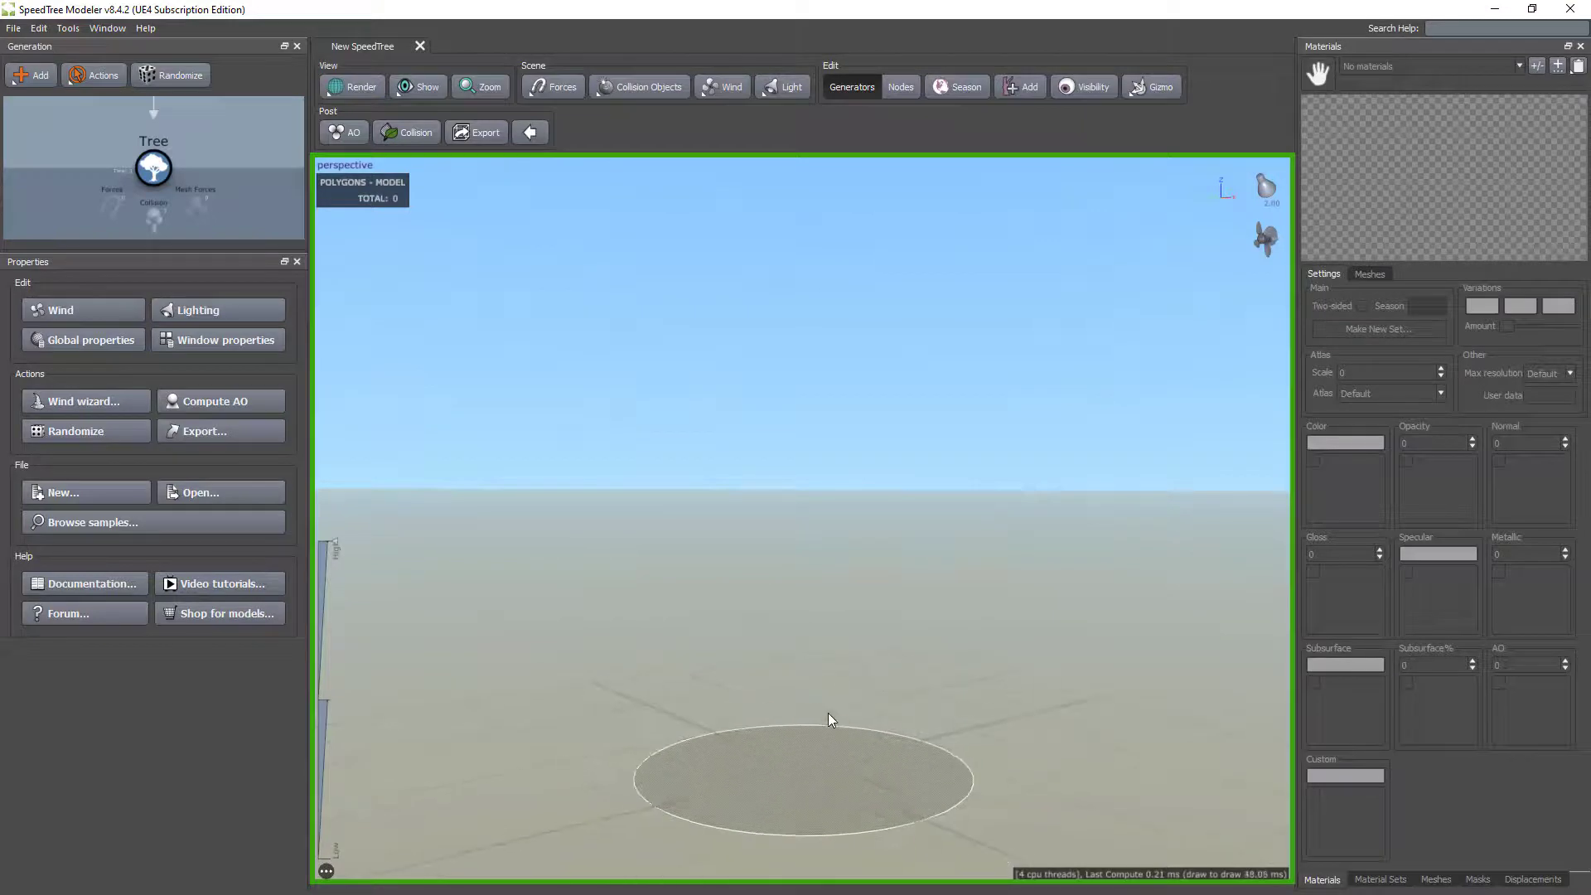
scroll(828, 713, up, 2)
scroll(827, 713, down, 2)
scroll(831, 719, down, 2)
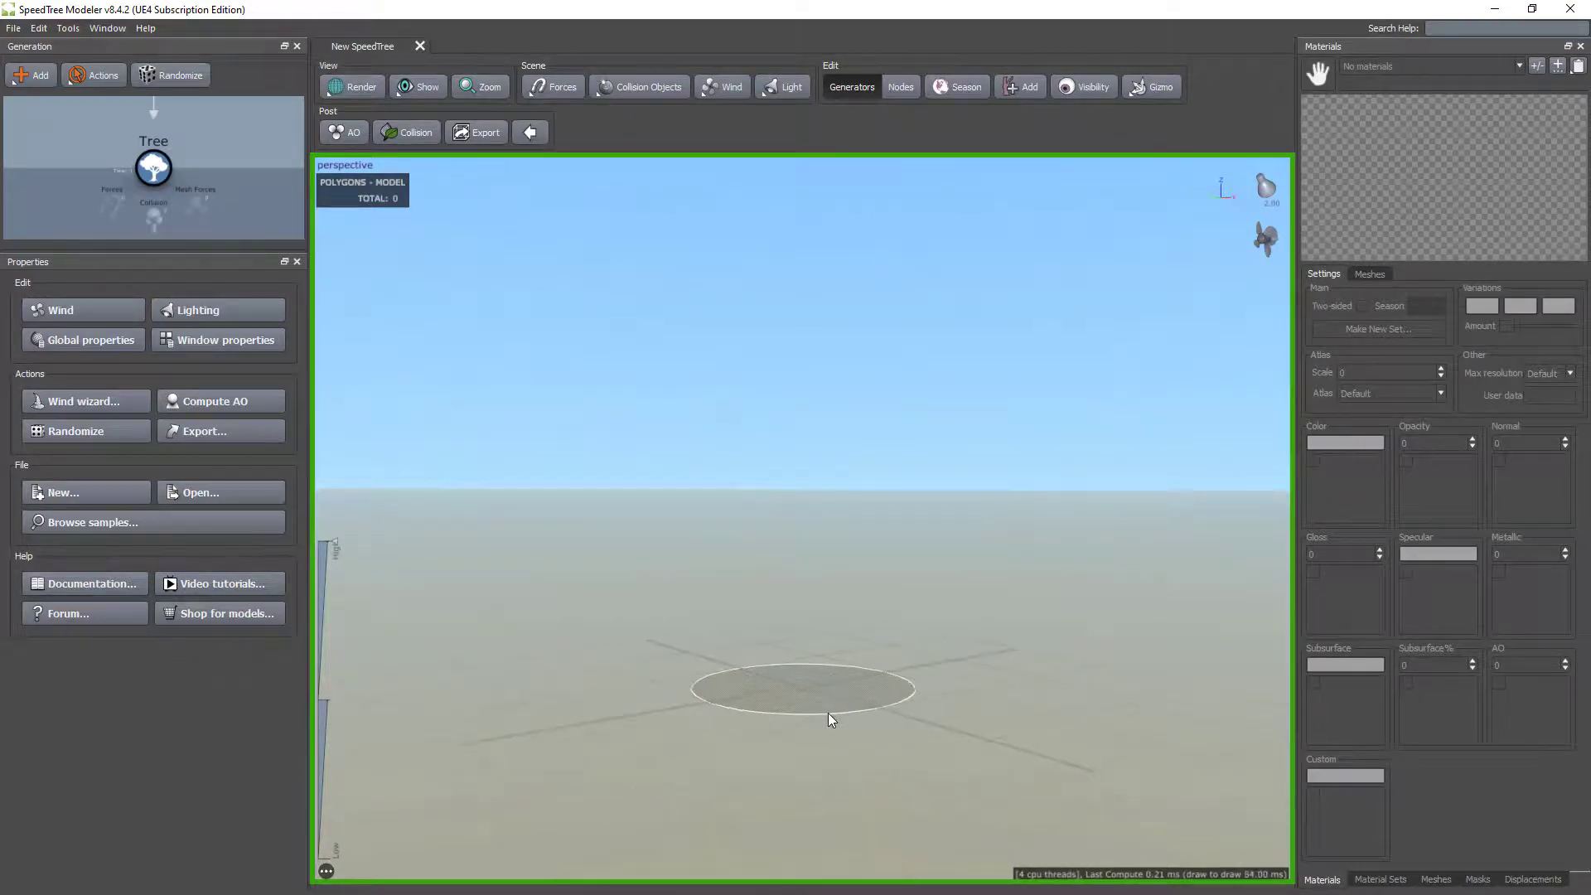
scroll(830, 720, up, 1)
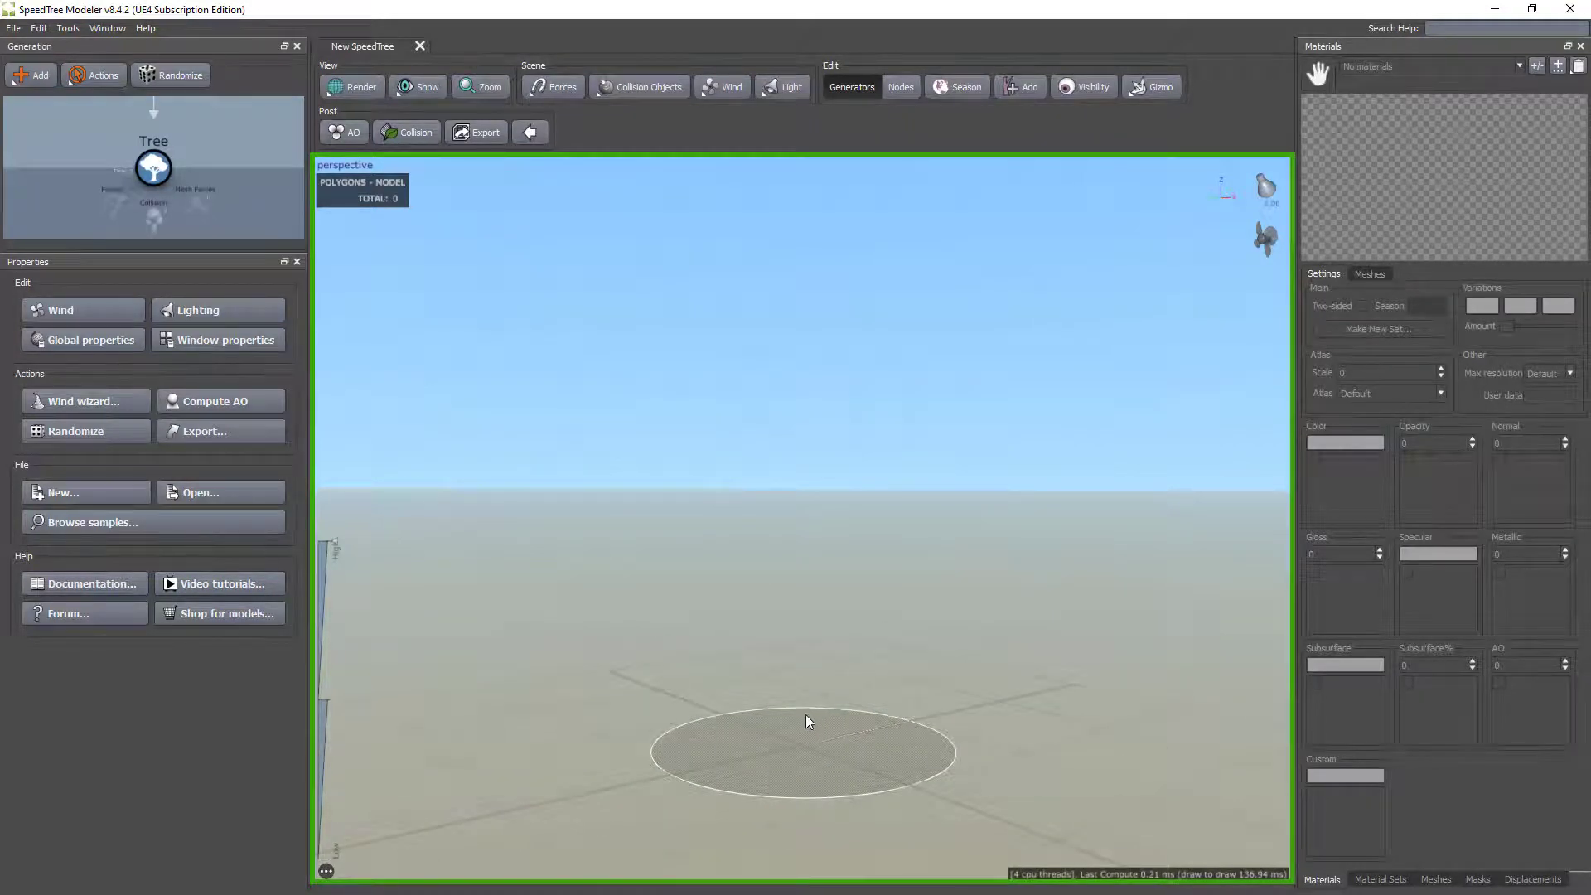
mouse_move(806, 715)
mouse_down()
mouse_move(789, 695)
mouse_move(849, 707)
mouse_move(834, 606)
mouse_move(829, 699)
mouse_move(819, 620)
mouse_move(809, 758)
mouse_move(809, 664)
mouse_move(845, 743)
mouse_move(787, 726)
mouse_move(834, 718)
mouse_move(815, 703)
mouse_up()
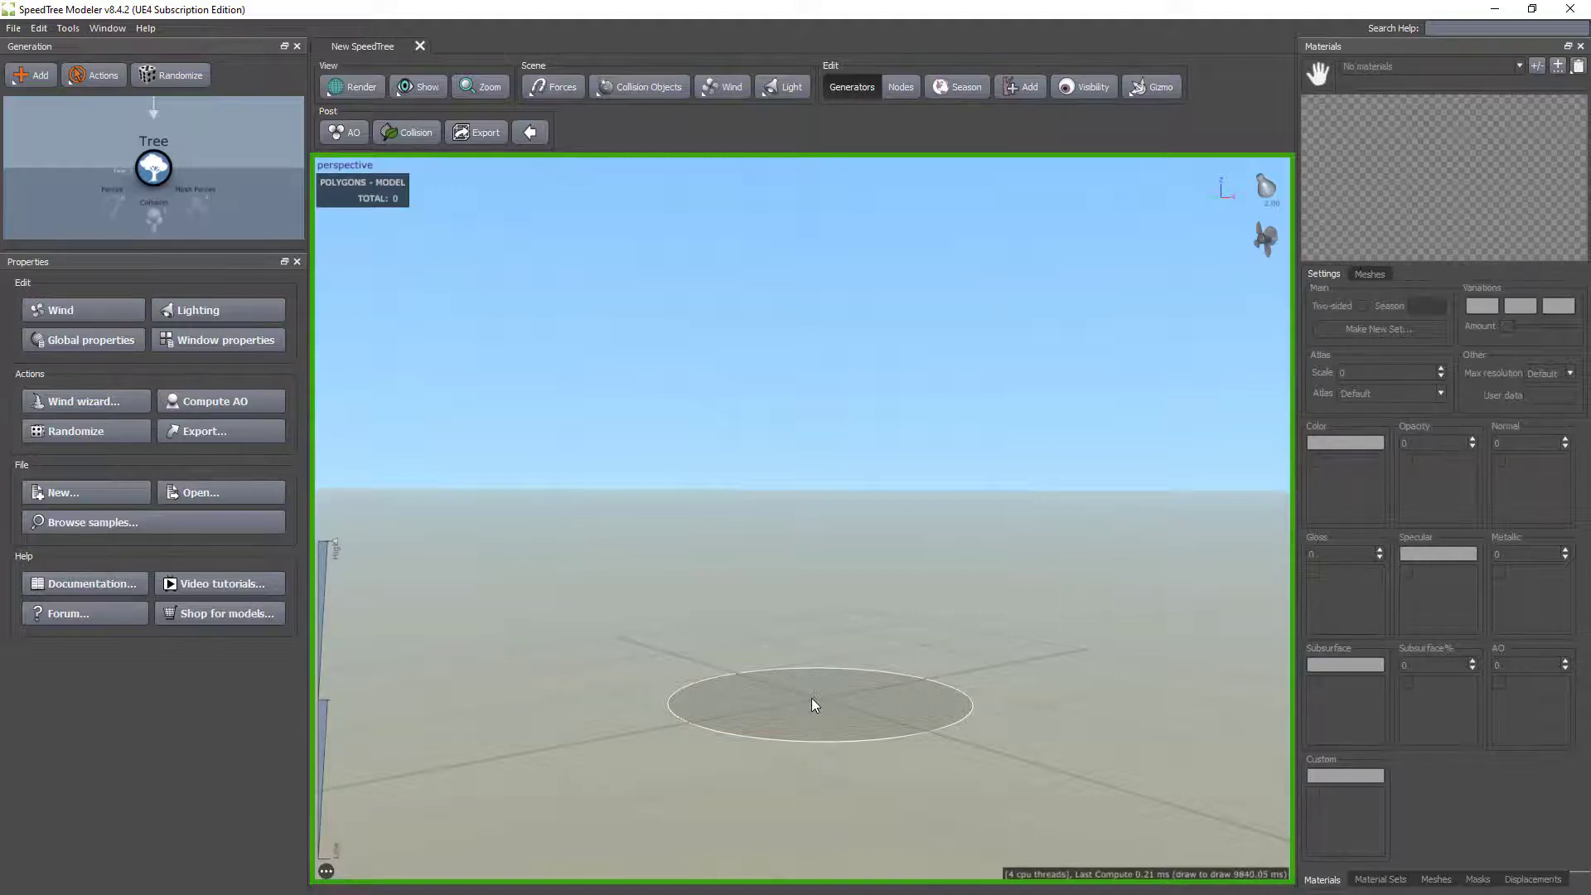
mouse_move(812, 697)
mouse_down()
mouse_move(913, 704)
mouse_move(808, 740)
mouse_move(761, 726)
mouse_move(936, 720)
mouse_move(877, 734)
mouse_move(761, 717)
mouse_move(916, 737)
mouse_move(855, 742)
mouse_move(775, 701)
mouse_move(906, 734)
mouse_move(913, 719)
mouse_move(720, 702)
mouse_move(663, 745)
mouse_move(852, 755)
mouse_move(661, 706)
mouse_move(812, 765)
mouse_move(866, 738)
mouse_move(679, 707)
mouse_move(771, 746)
mouse_move(786, 734)
mouse_up()
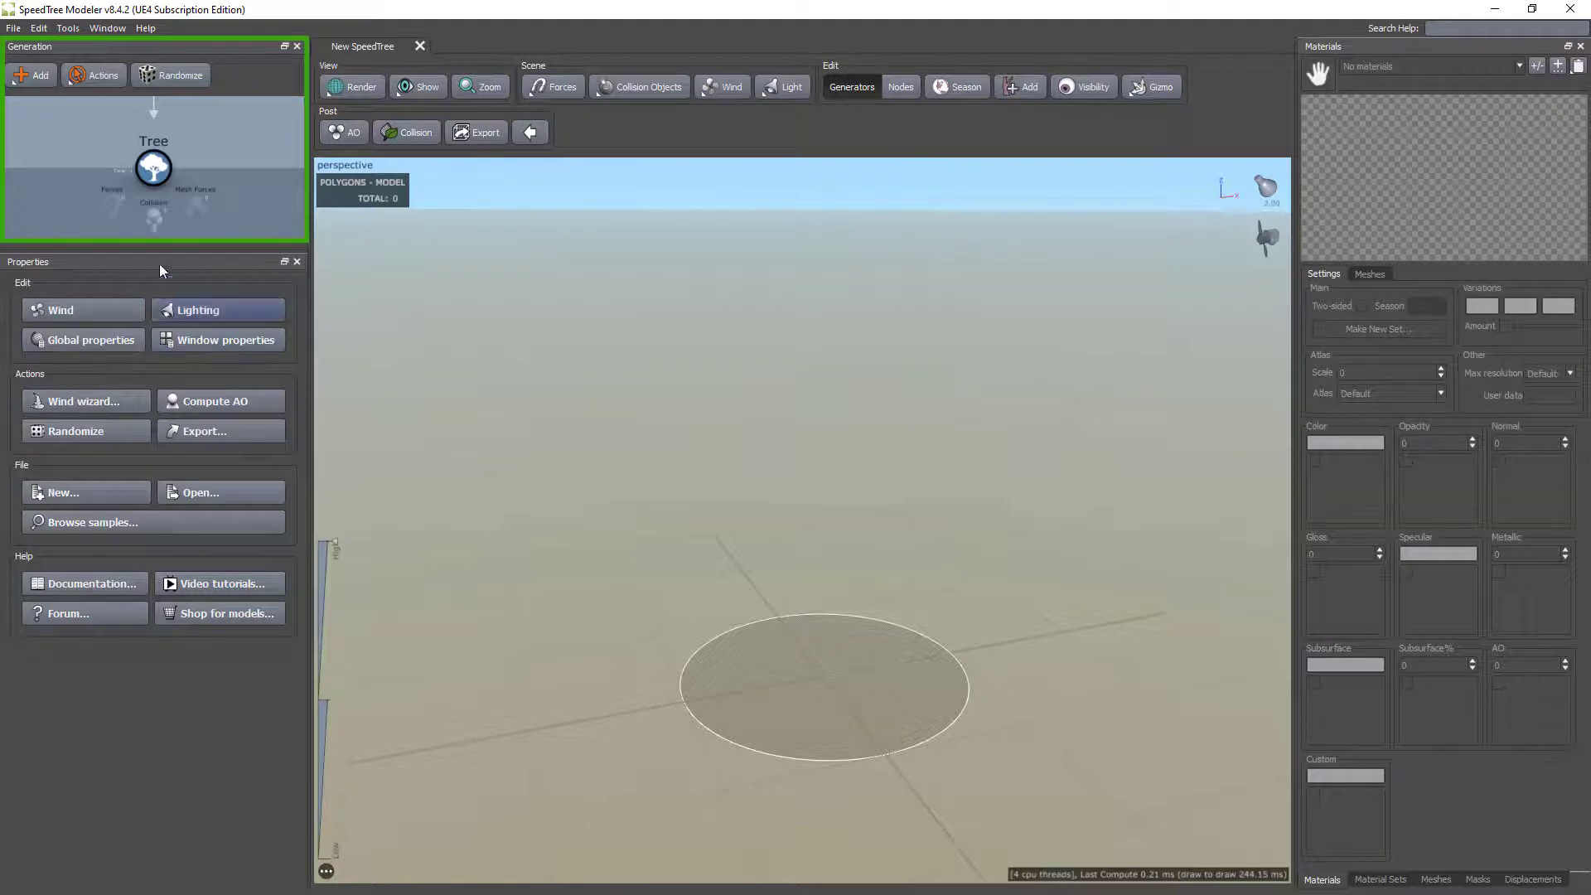
Step: Select the Tree generator node to display its Size scalar, Radius, Subdivision and Dynamic LOD settings
click(151, 173)
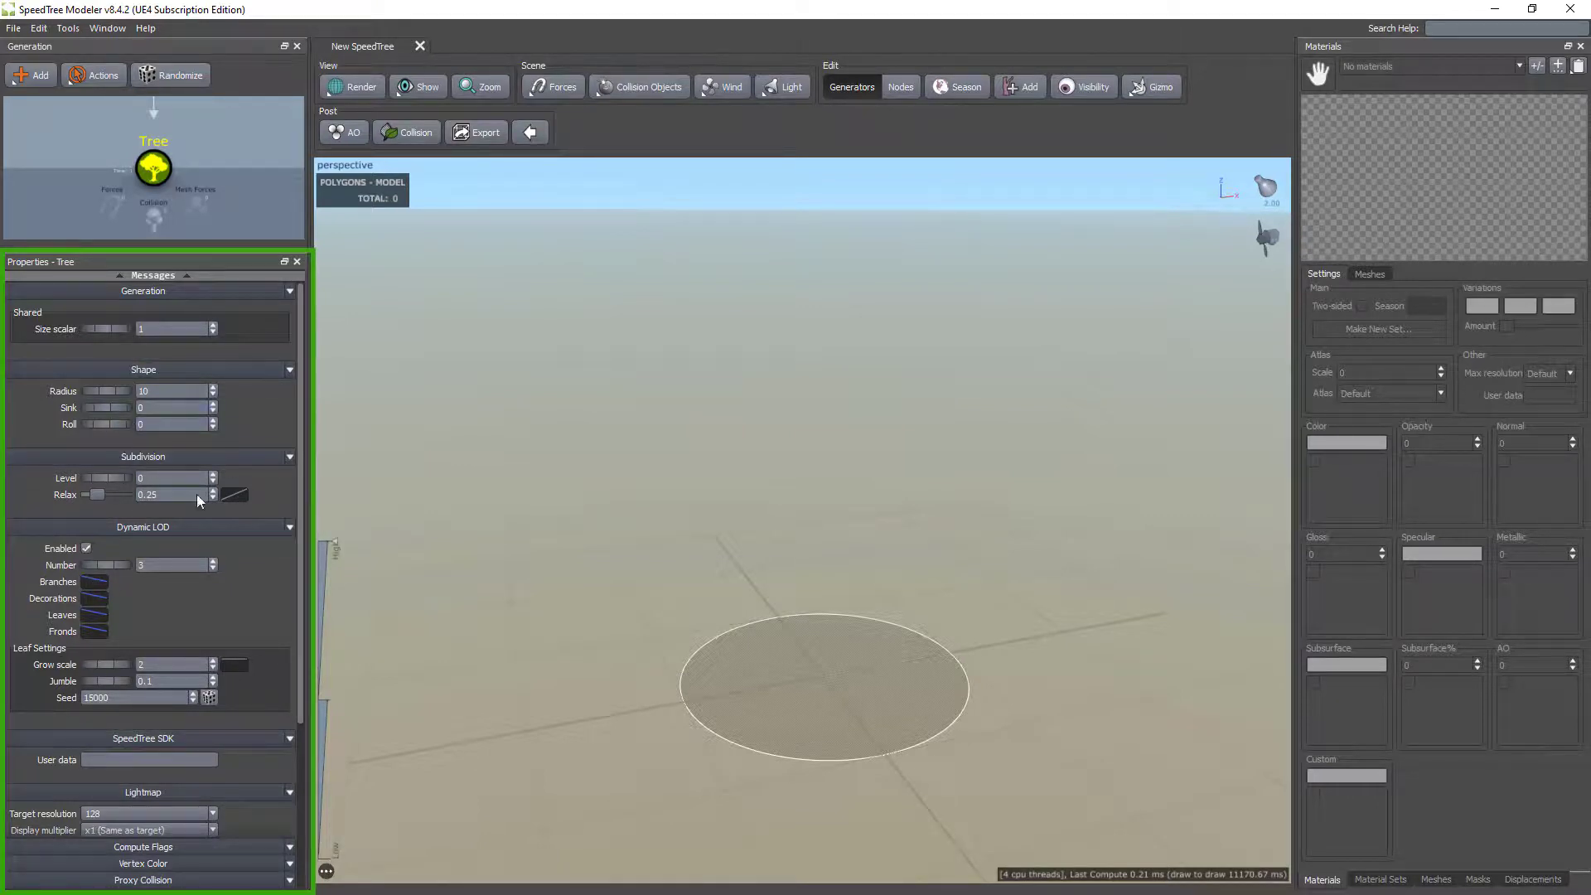
click(222, 155)
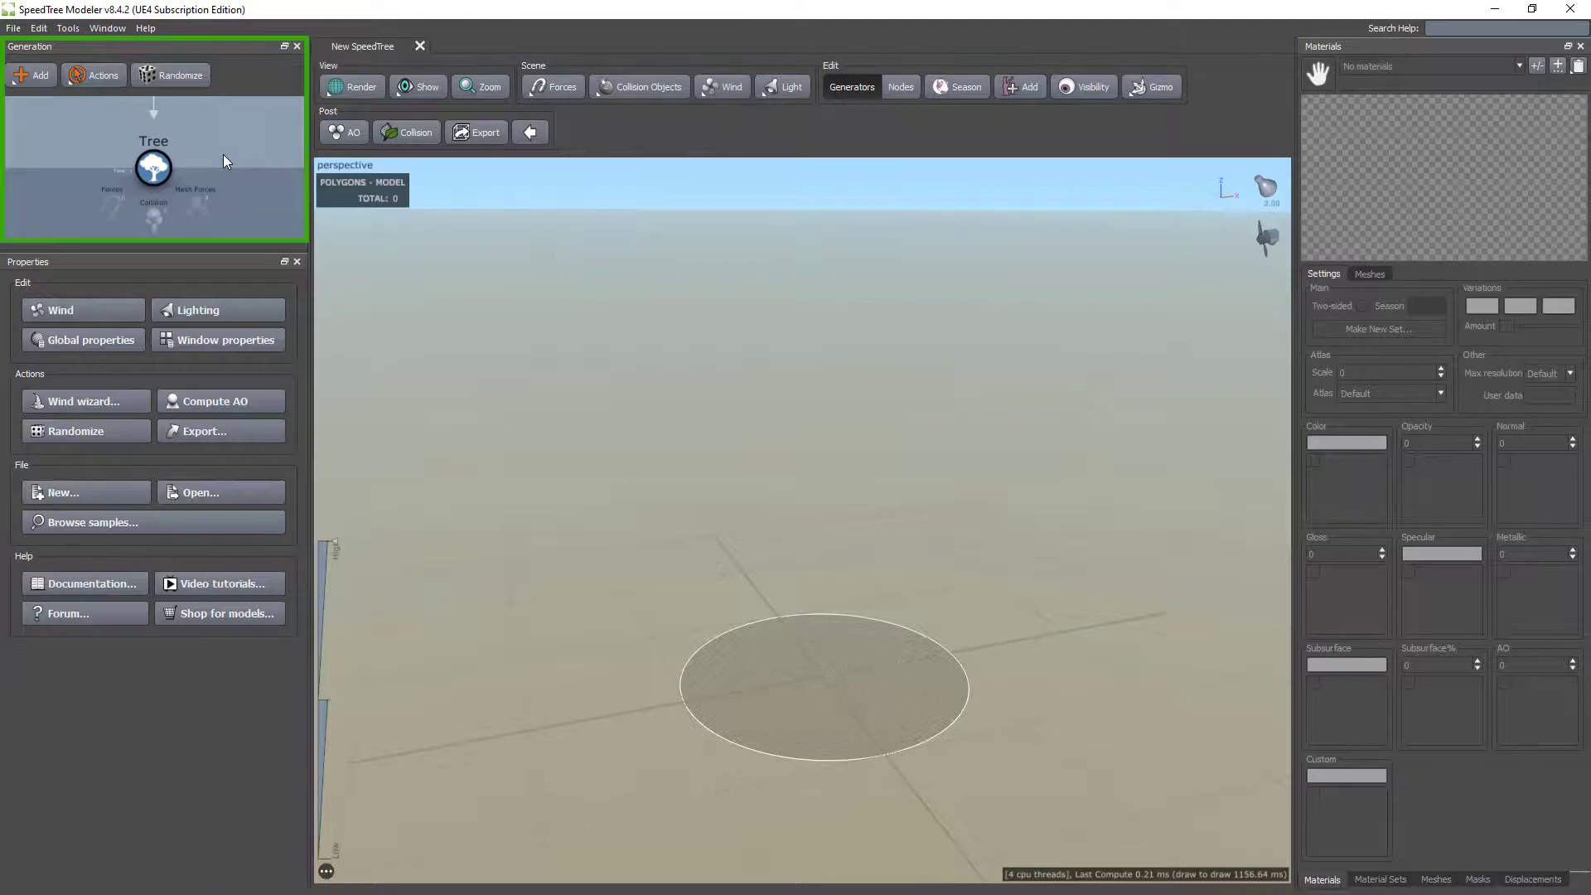
key(ctrl+z)
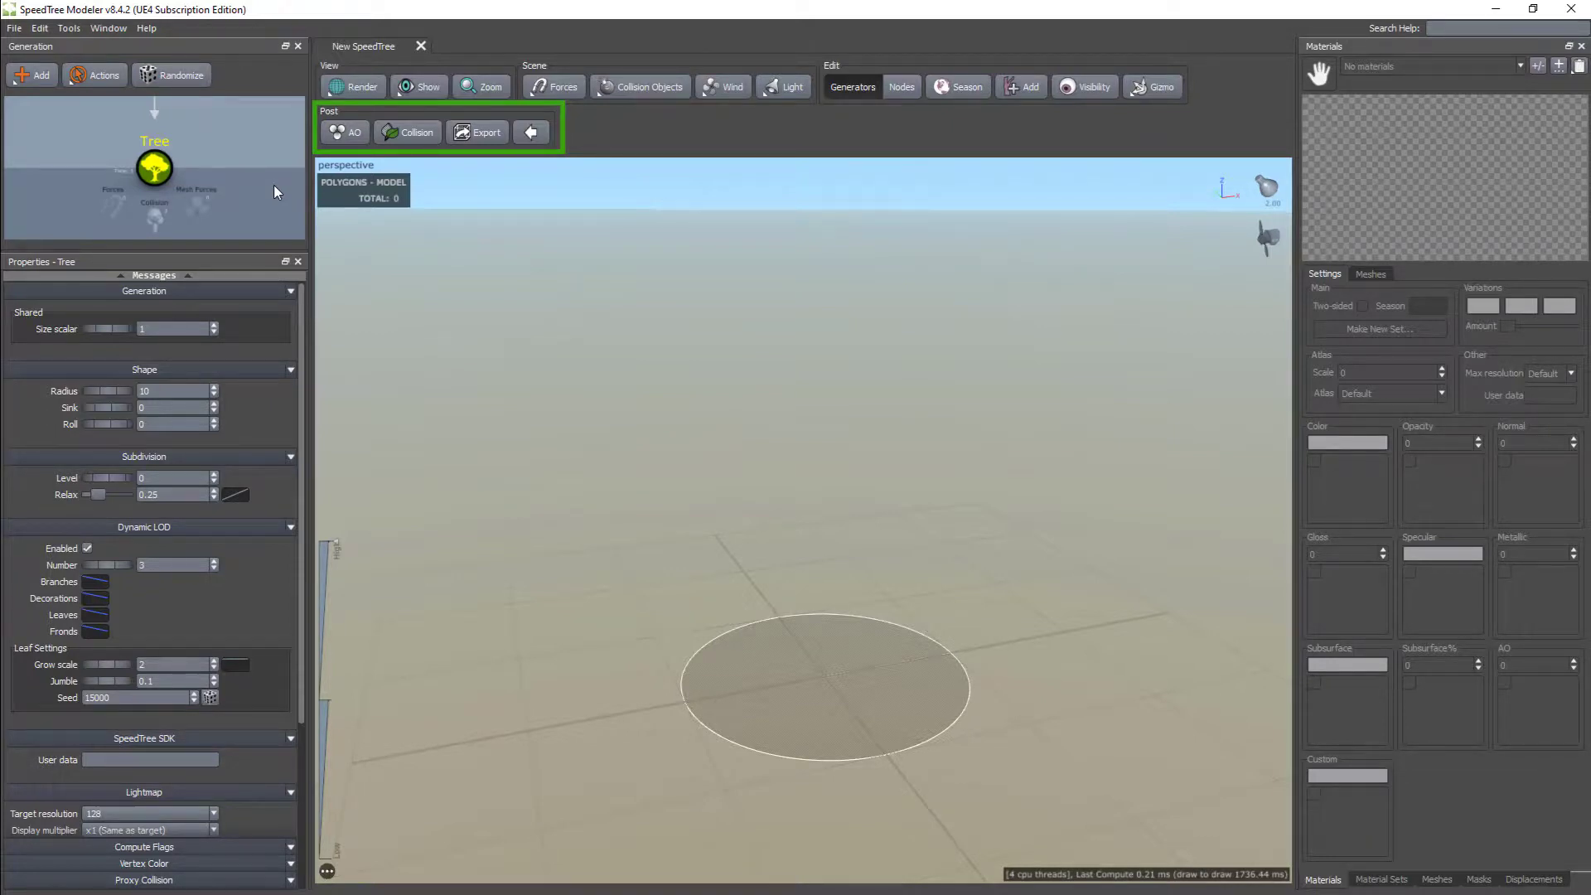
Step: Collapse the main toolbar into a single compact row of icons
click(532, 134)
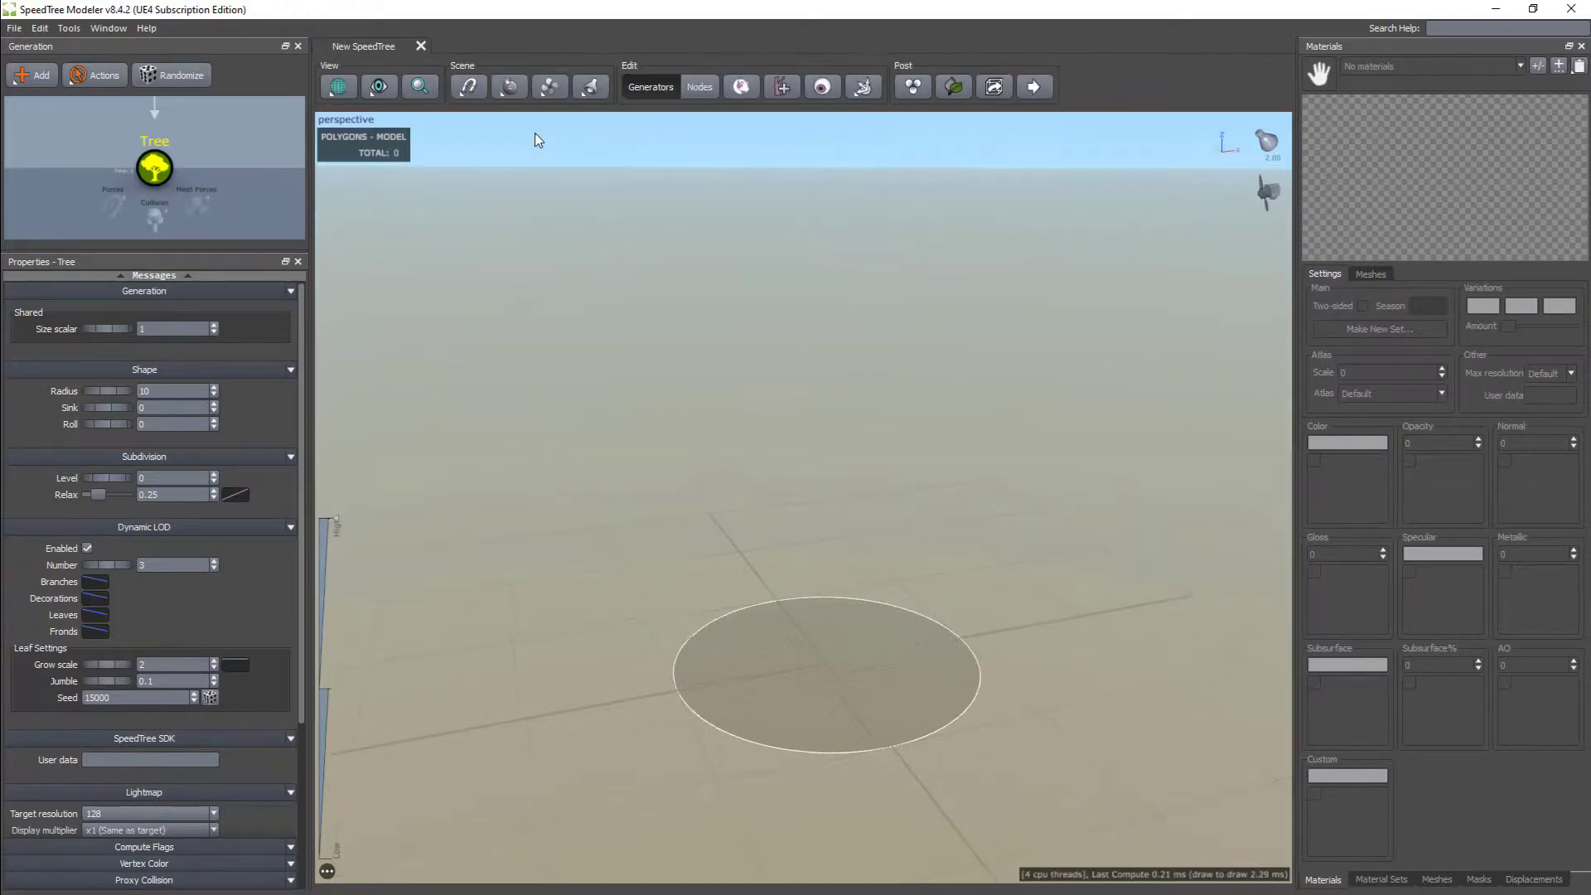